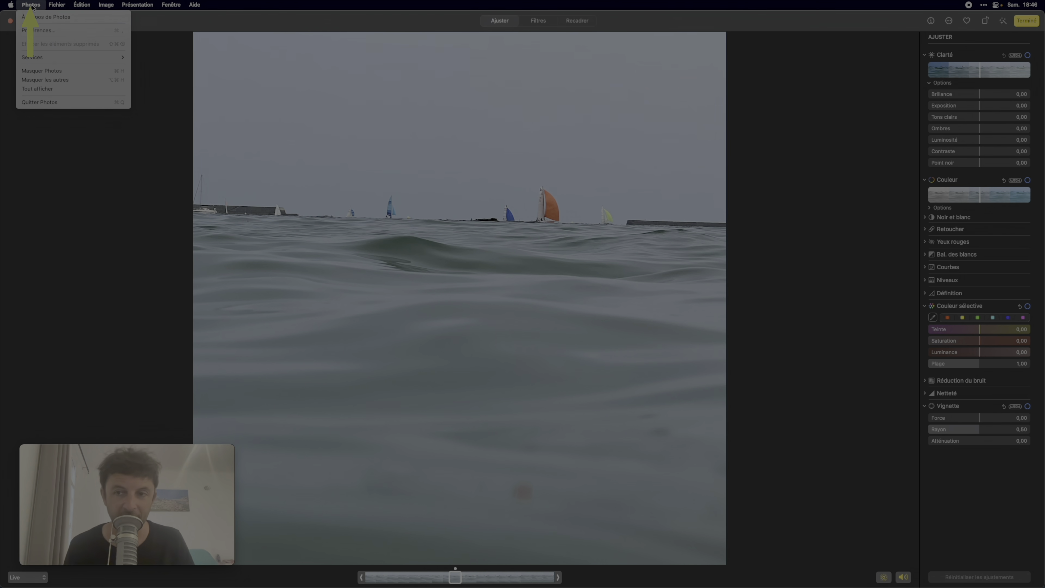
Step: Open the sailing photo in the Pixelmator Pro extension and accept that Live Photo gets disabled
{"action": "left_click", "coordinate": [33, 6]}
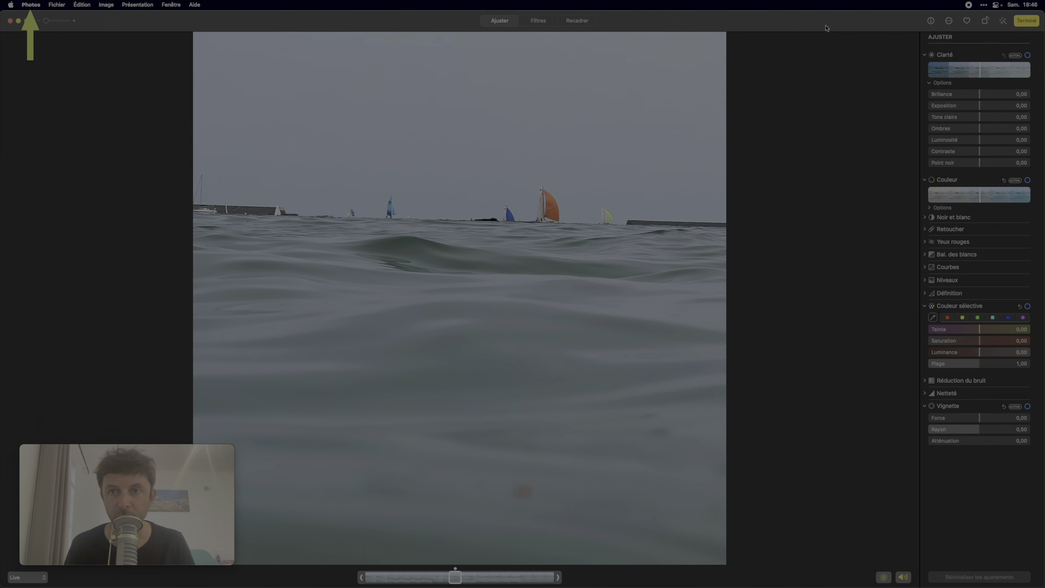
{"action": "left_click", "coordinate": [950, 22]}
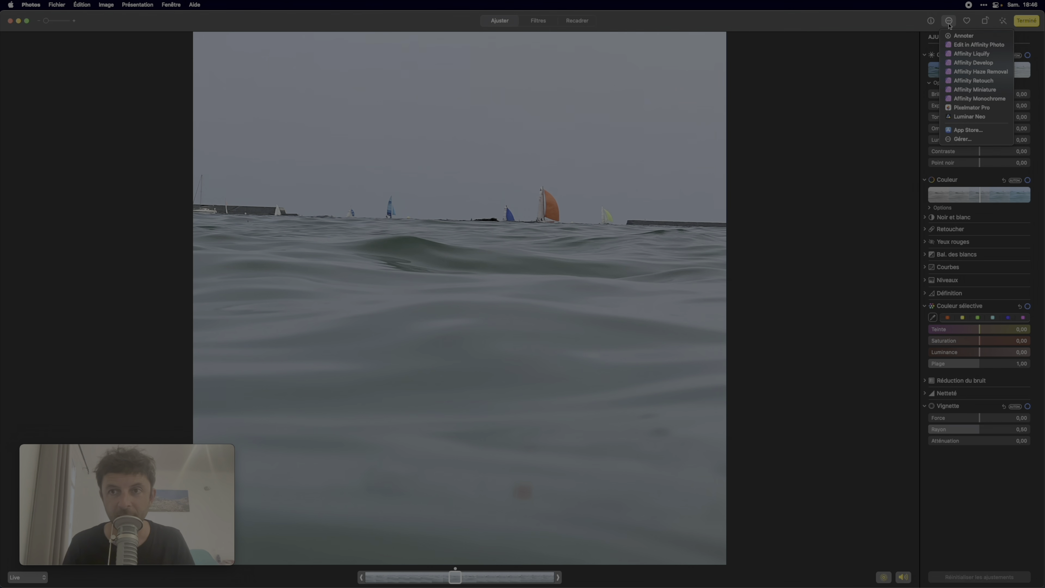
{"action": "left_click", "coordinate": [970, 108]}
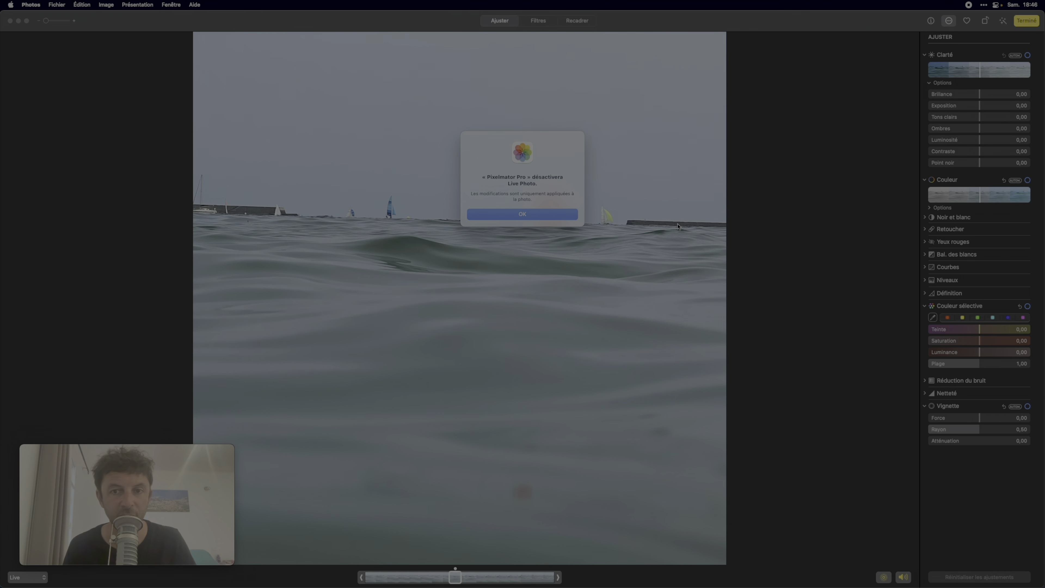
{"action": "left_click", "coordinate": [550, 219]}
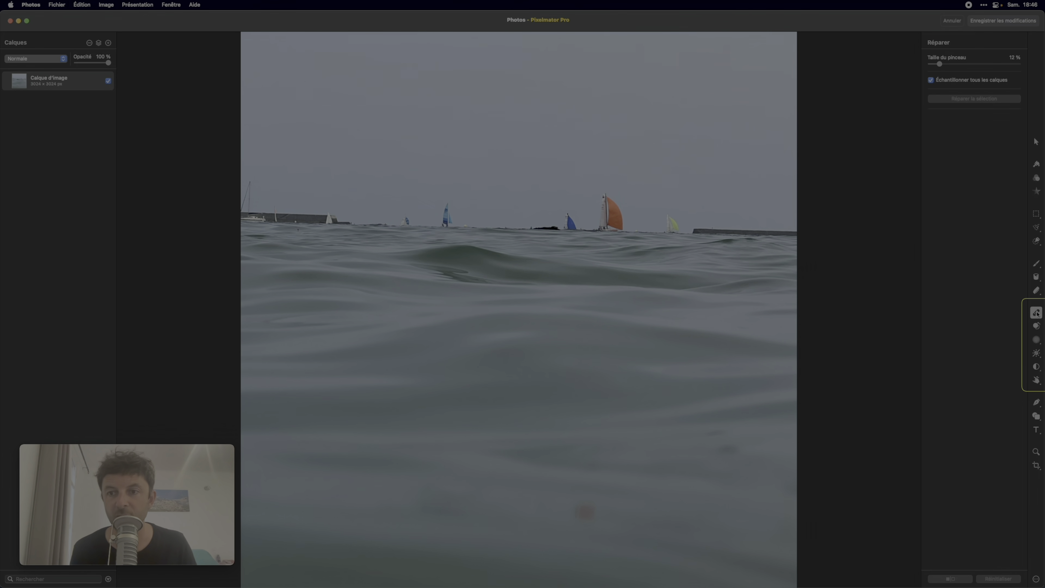
Step: Set the Repair brush size to 13% and remove the small yellow sail on the horizon
{"action": "left_click_drag", "start_coordinate": [942, 66], "coordinate": [944, 65]}
{"action": "left_click", "coordinate": [671, 225]}
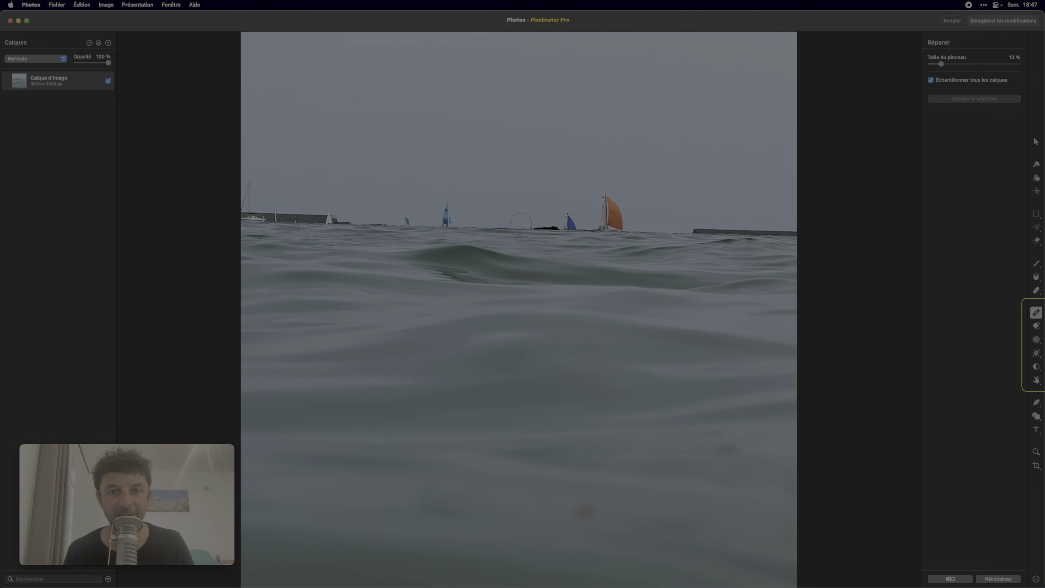
{"action": "left_click_drag", "start_coordinate": [570, 226], "coordinate": [475, 227]}
{"action": "left_click", "coordinate": [506, 230]}
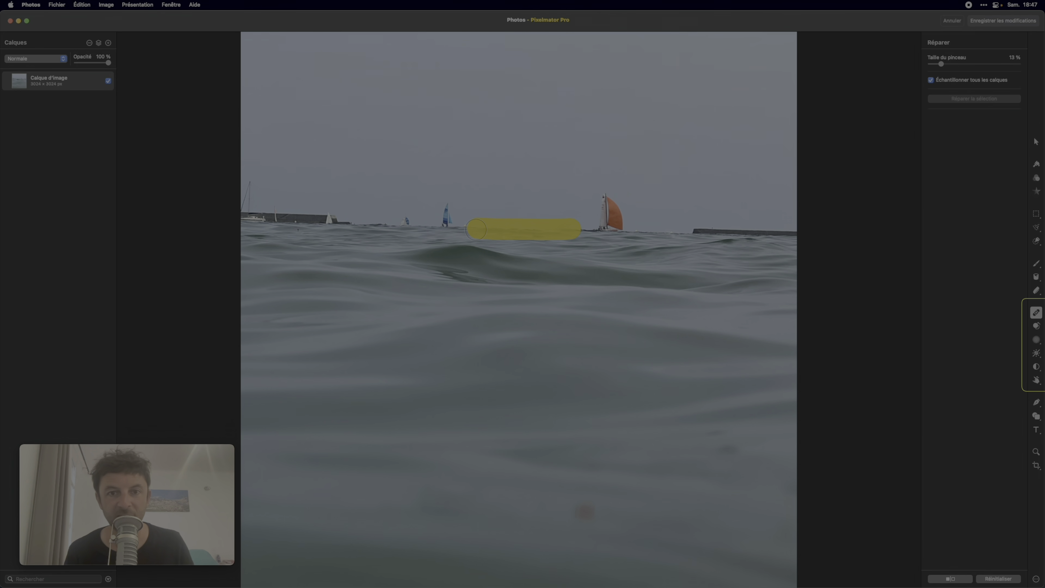
{"action": "key", "text": "super+z"}
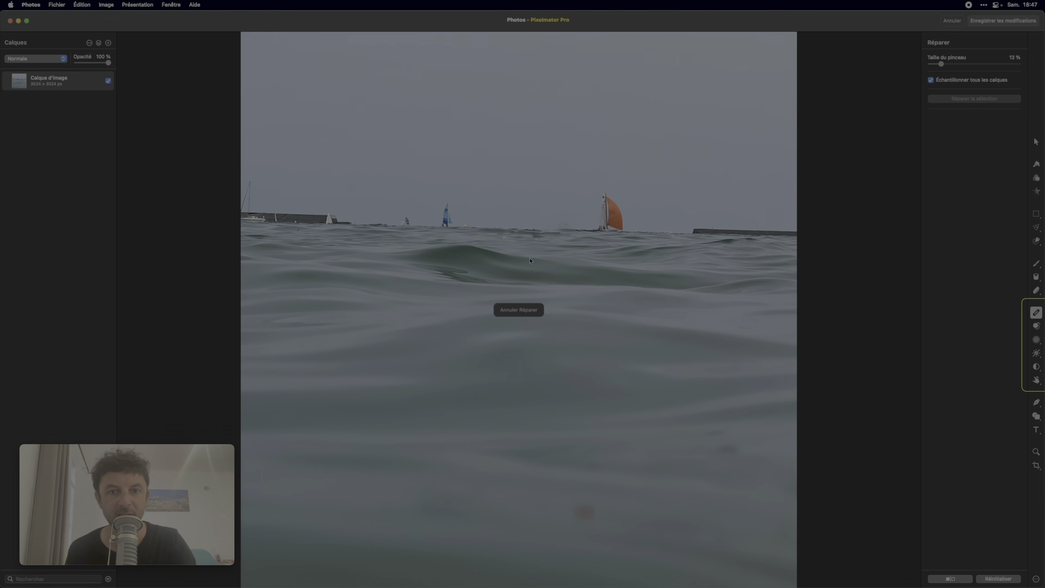
Step: Repair the horizon by removing the dark blue sail with the black rock, the small buoys and the little sails near the left jetty
{"action": "key", "text": "super+plus"}
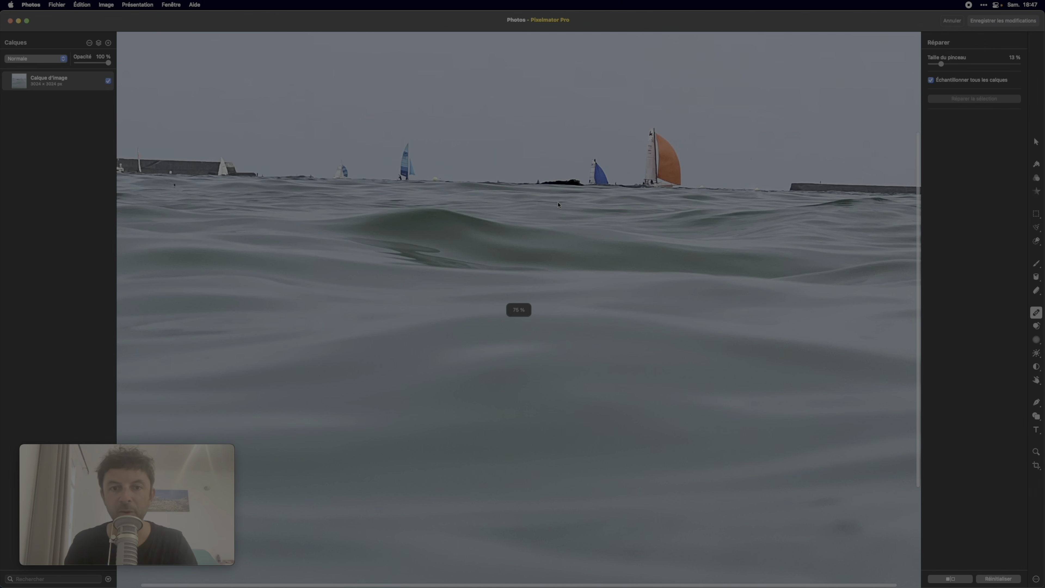
{"action": "mouse_move", "coordinate": [574, 177]}
{"action": "left_mouse_down"}
{"action": "mouse_move", "coordinate": [540, 175]}
{"action": "mouse_move", "coordinate": [595, 162]}
{"action": "mouse_move", "coordinate": [616, 173]}
{"action": "mouse_move", "coordinate": [588, 170]}
{"action": "left_mouse_up"}
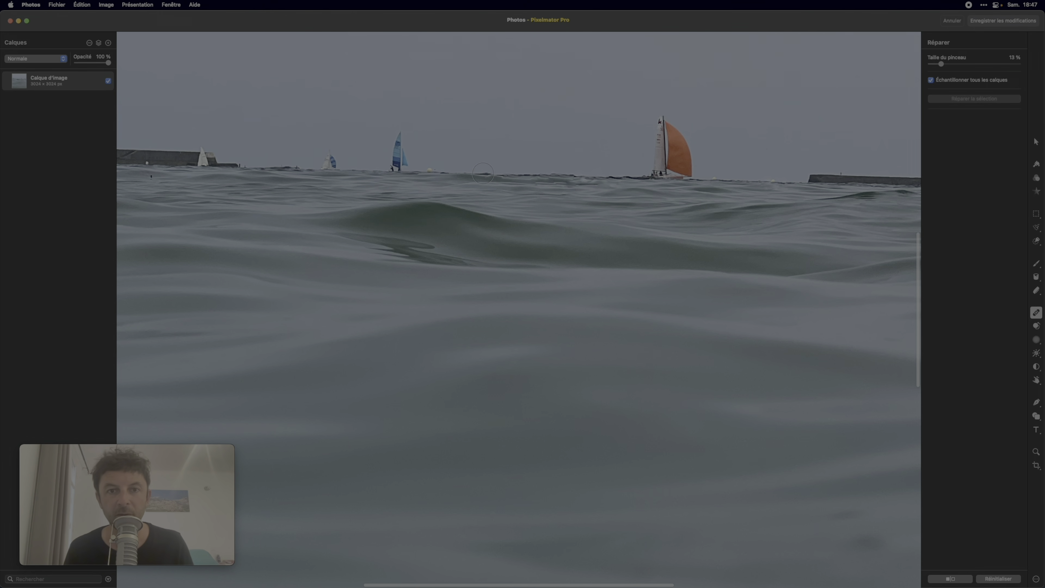
{"action": "left_click", "coordinate": [432, 170]}
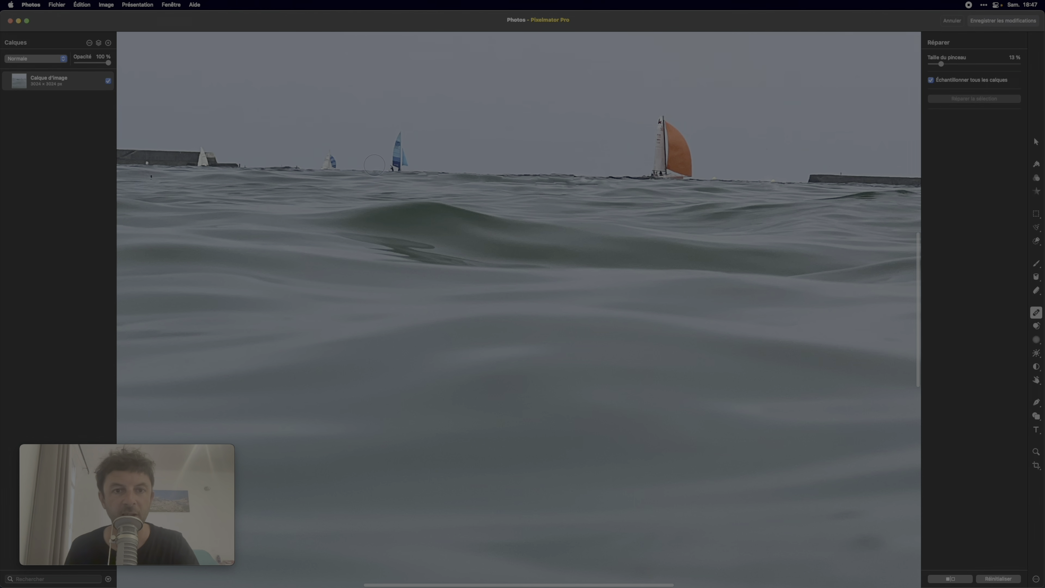
{"action": "left_click_drag", "start_coordinate": [339, 169], "coordinate": [326, 166]}
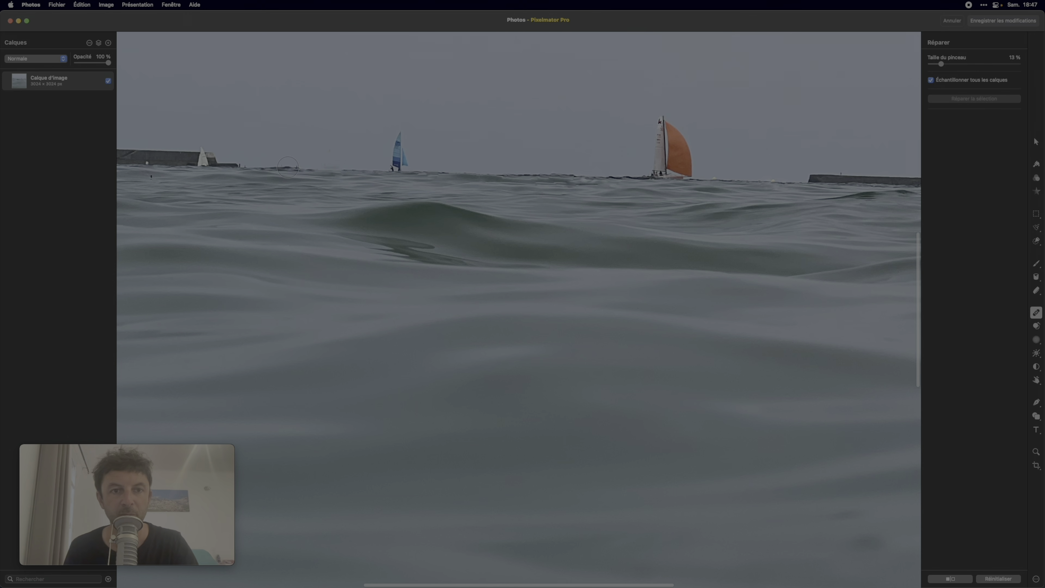
{"action": "mouse_move", "coordinate": [205, 164]}
{"action": "left_mouse_down"}
{"action": "mouse_move", "coordinate": [201, 149]}
{"action": "mouse_move", "coordinate": [151, 174]}
{"action": "left_mouse_up"}
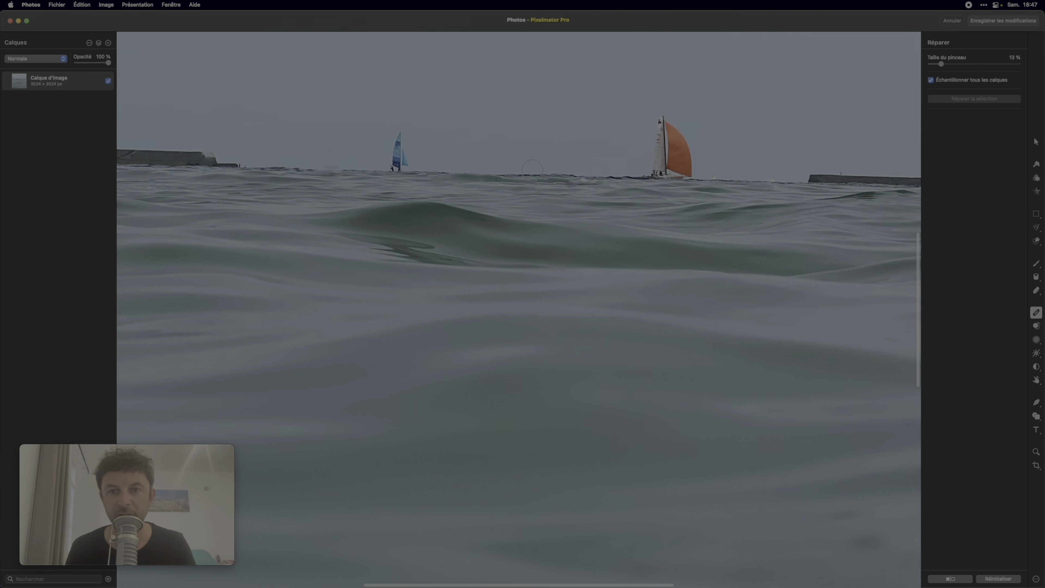
{"action": "left_click", "coordinate": [719, 181]}
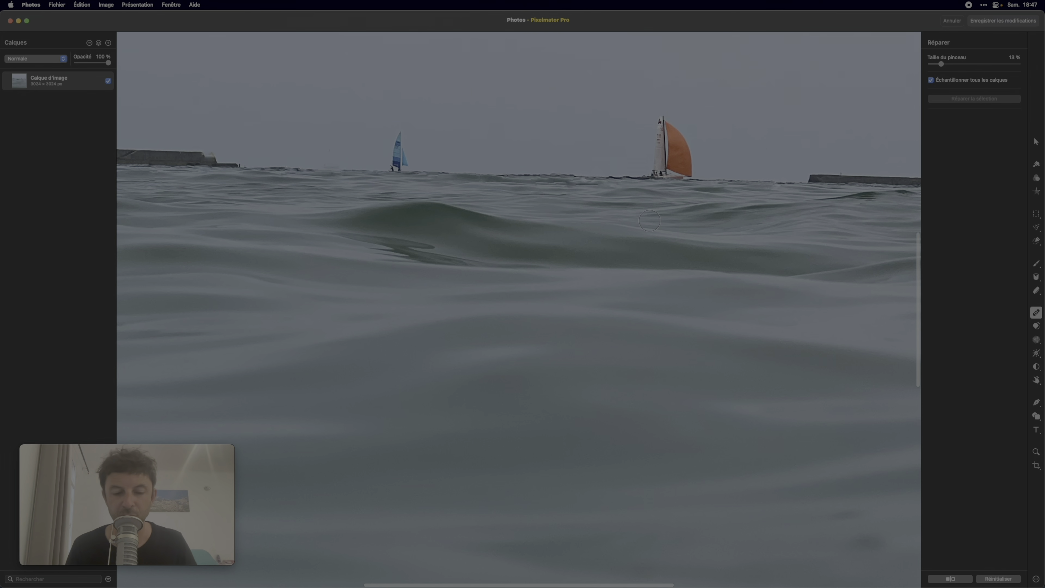
Step: Repair the photo's left edge by removing the moored boat and its mast in front of the jetty
{"action": "key", "text": "super+minus"}
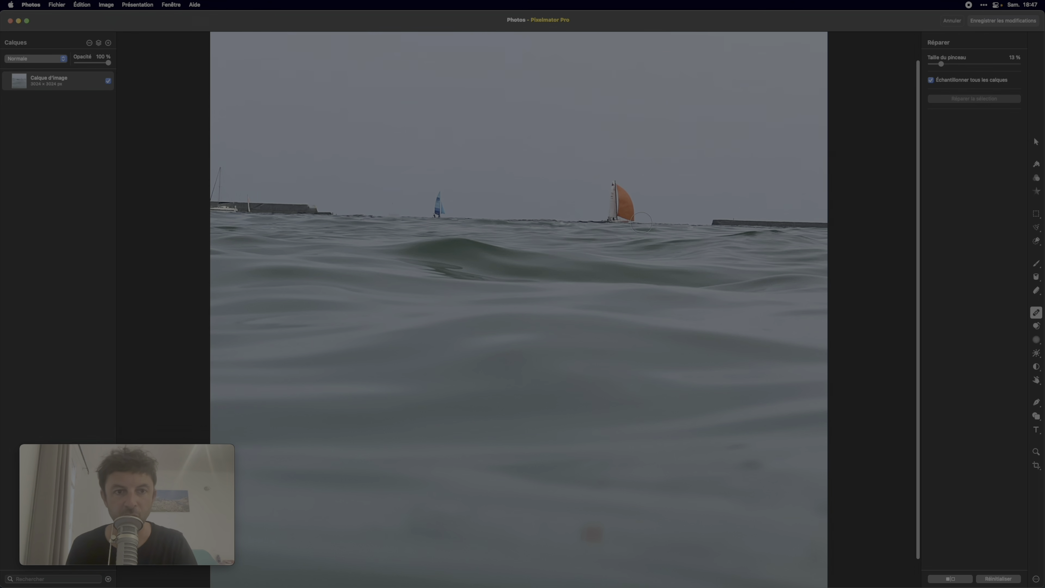
{"action": "key", "text": "super+plus"}
{"action": "key", "text": "super+plus"}
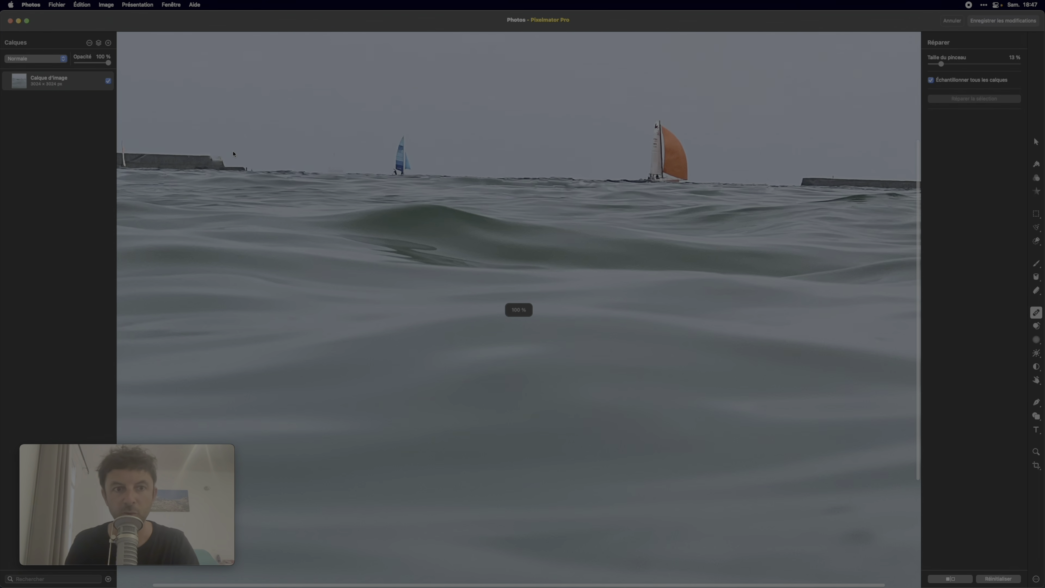
{"action": "mouse_move", "coordinate": [327, 124]}
{"action": "left_mouse_down"}
{"action": "mouse_move", "coordinate": [324, 195]}
{"action": "mouse_move", "coordinate": [307, 195]}
{"action": "mouse_move", "coordinate": [358, 203]}
{"action": "mouse_move", "coordinate": [310, 205]}
{"action": "mouse_move", "coordinate": [312, 177]}
{"action": "mouse_move", "coordinate": [300, 191]}
{"action": "mouse_move", "coordinate": [339, 187]}
{"action": "mouse_move", "coordinate": [265, 185]}
{"action": "left_mouse_up"}
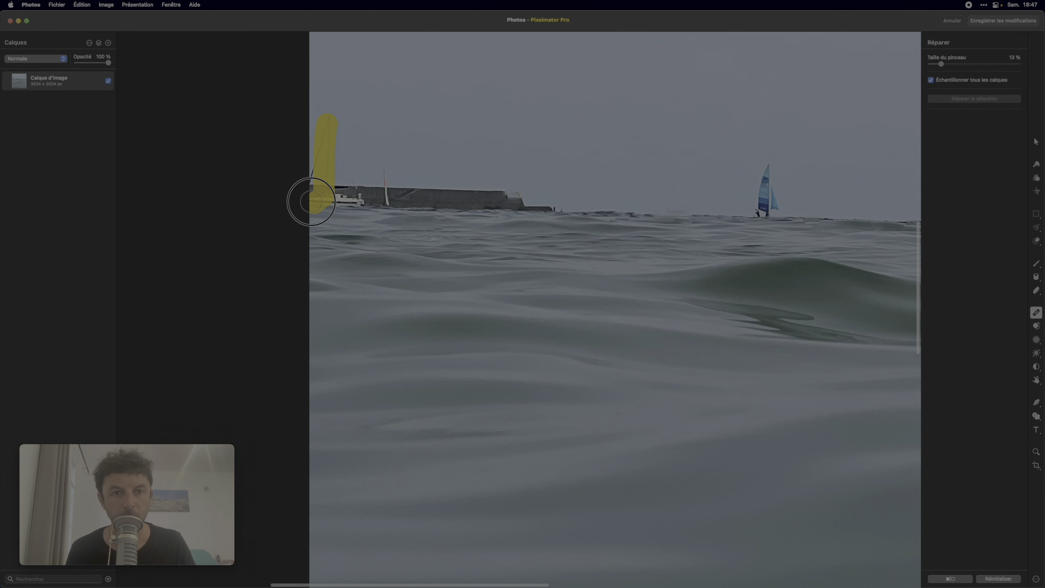
{"action": "left_click", "coordinate": [340, 201]}
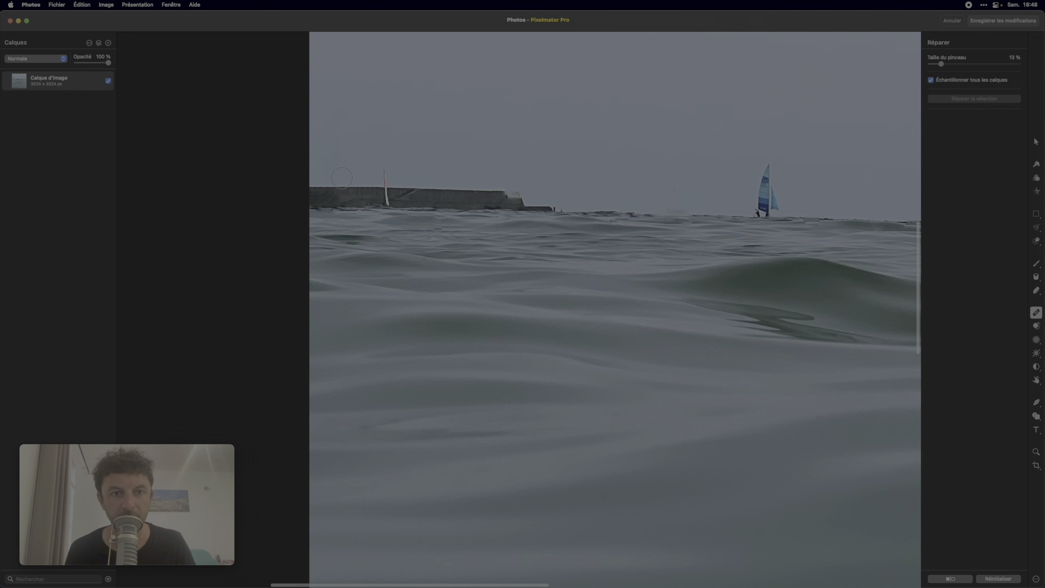
{"action": "left_click_drag", "start_coordinate": [342, 173], "coordinate": [324, 132]}
{"action": "left_click_drag", "start_coordinate": [344, 210], "coordinate": [280, 222]}
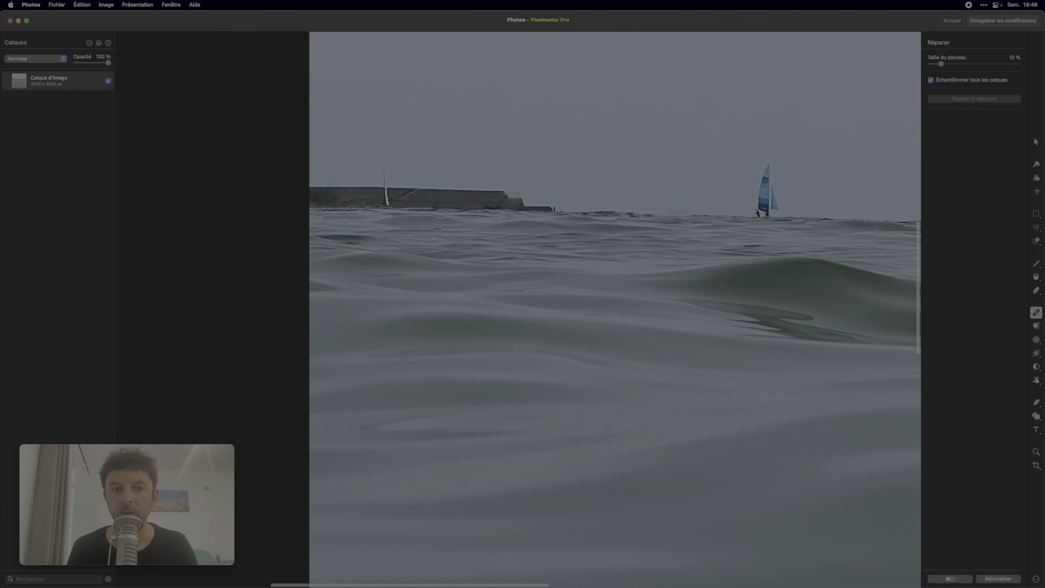
Step: Set the Repair brush size to 34% and remove the blurry spots in the water near the bottom of the photo
{"action": "key", "text": "super+minus"}
{"action": "key", "text": "super+minus"}
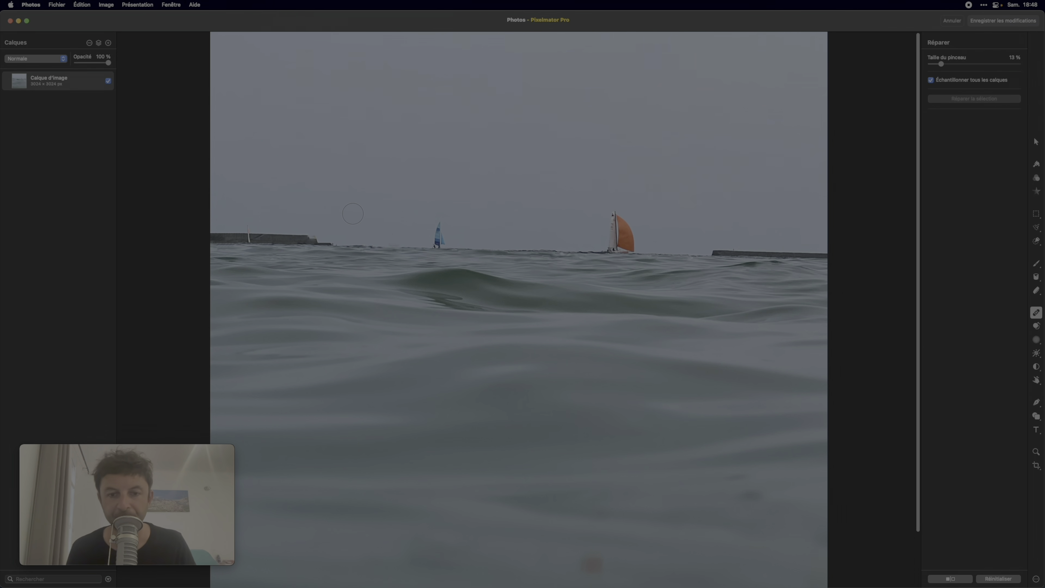
{"action": "left_click_drag", "start_coordinate": [942, 64], "coordinate": [960, 64]}
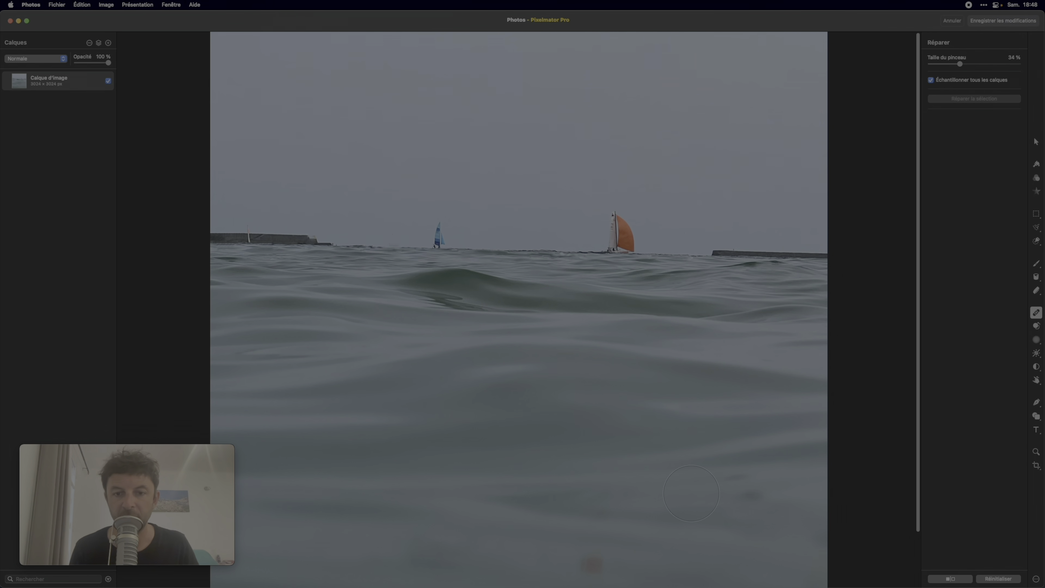
{"action": "left_click_drag", "start_coordinate": [623, 559], "coordinate": [408, 560]}
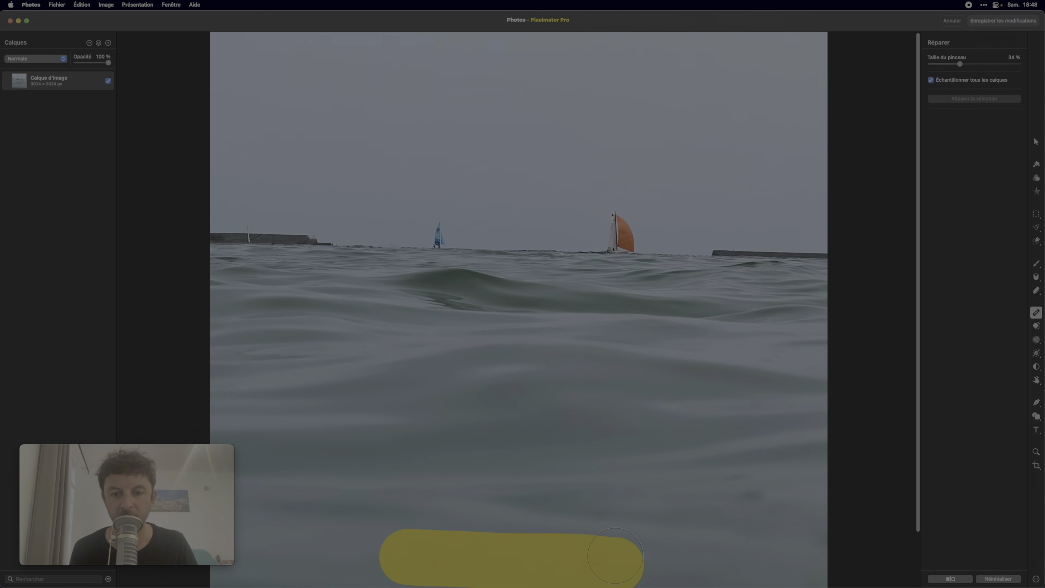
Step: Try to duplicate the small blue sailboat at other points along the horizon with the Clone tool
{"action": "left_click", "coordinate": [1037, 327]}
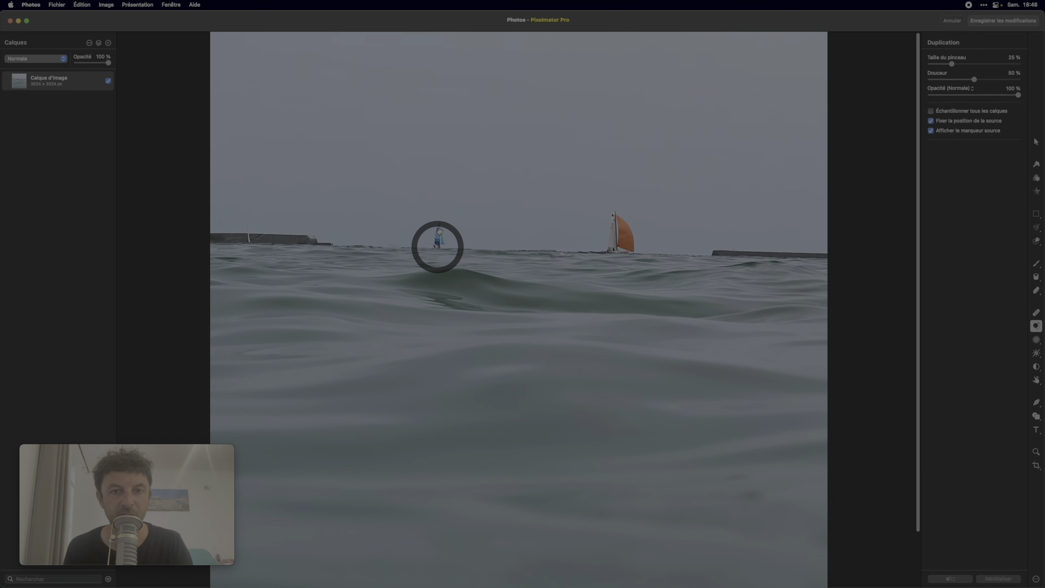
{"action": "mouse_move", "coordinate": [474, 246]}
{"action": "left_mouse_down"}
{"action": "mouse_move", "coordinate": [497, 248]}
{"action": "mouse_move", "coordinate": [488, 247]}
{"action": "left_mouse_up"}
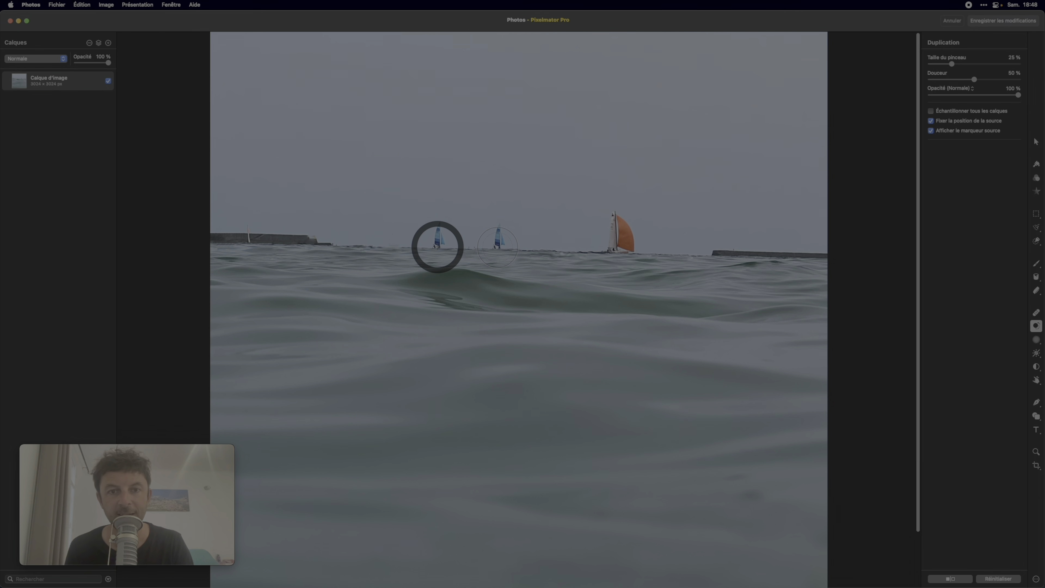
{"action": "left_click", "coordinate": [1036, 313]}
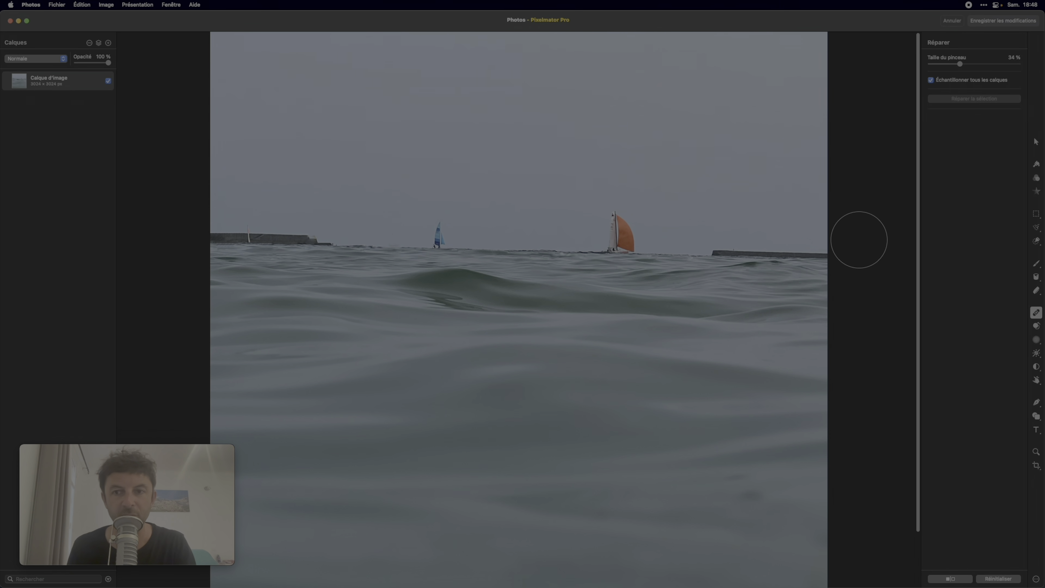
{"action": "left_click", "coordinate": [1037, 326]}
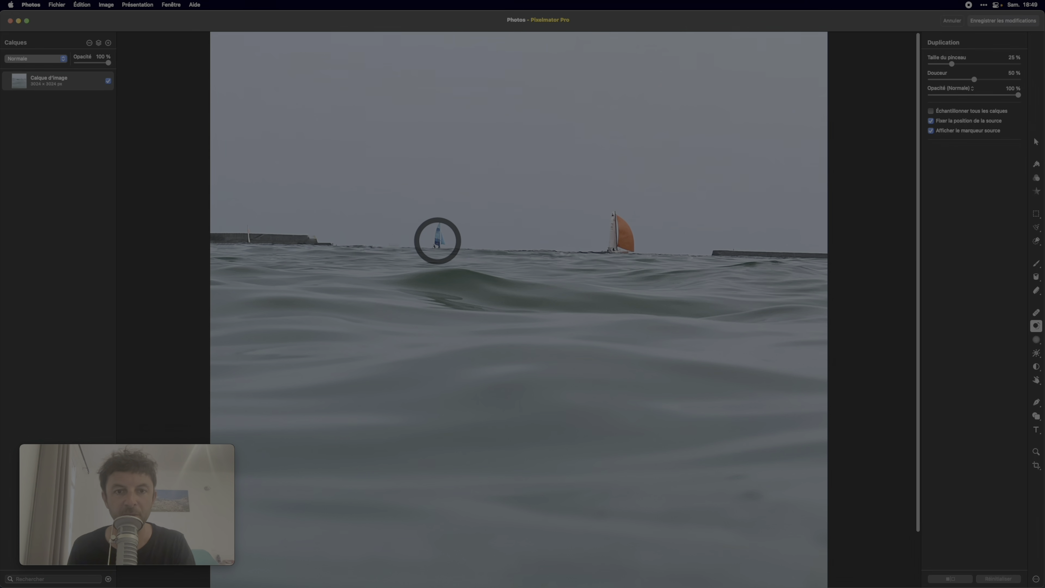
{"action": "left_click", "coordinate": [438, 246], "text": "alt"}
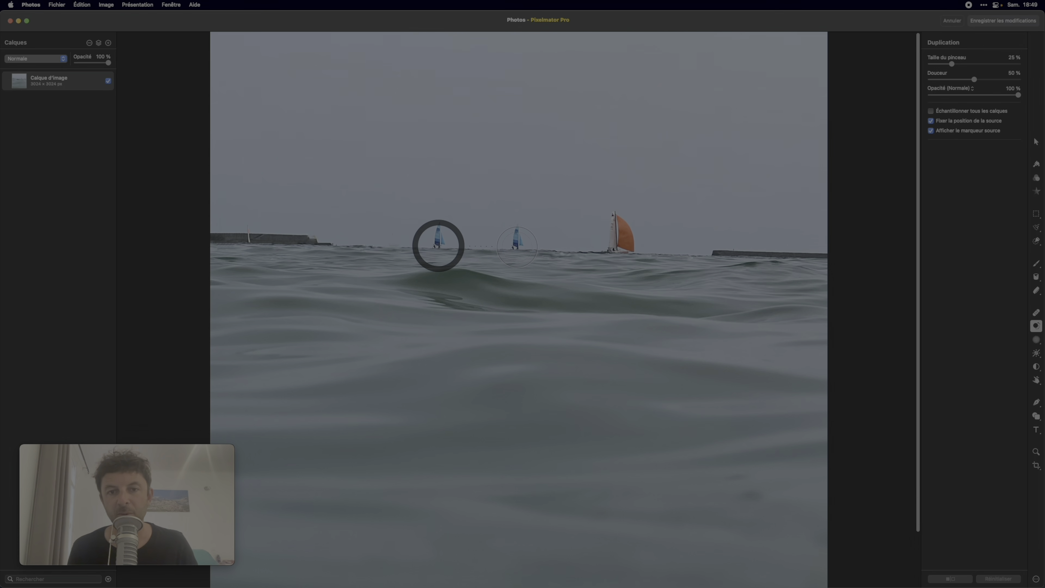
{"action": "left_click", "coordinate": [519, 246]}
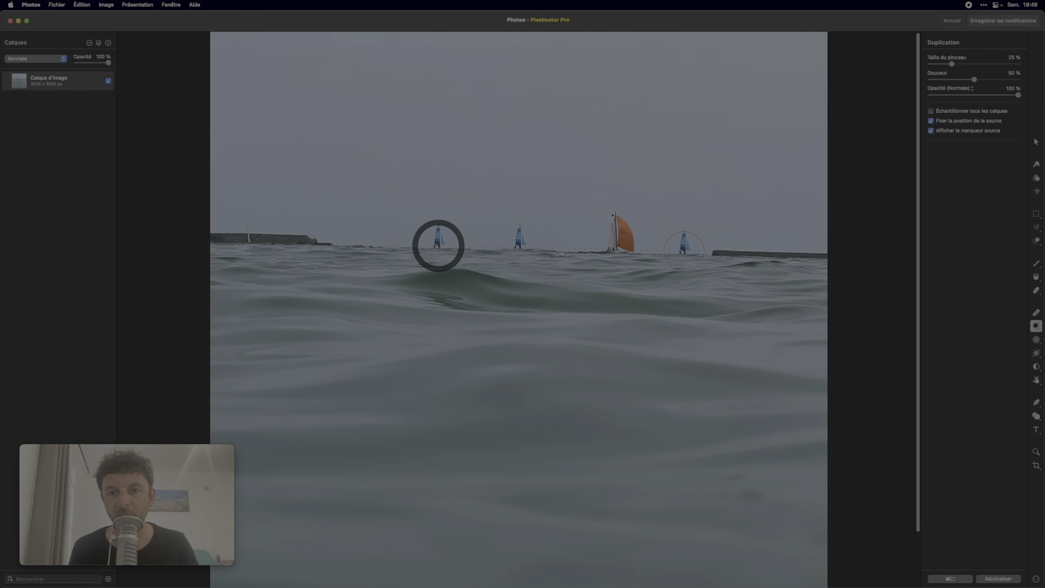
{"action": "left_click", "coordinate": [1037, 143]}
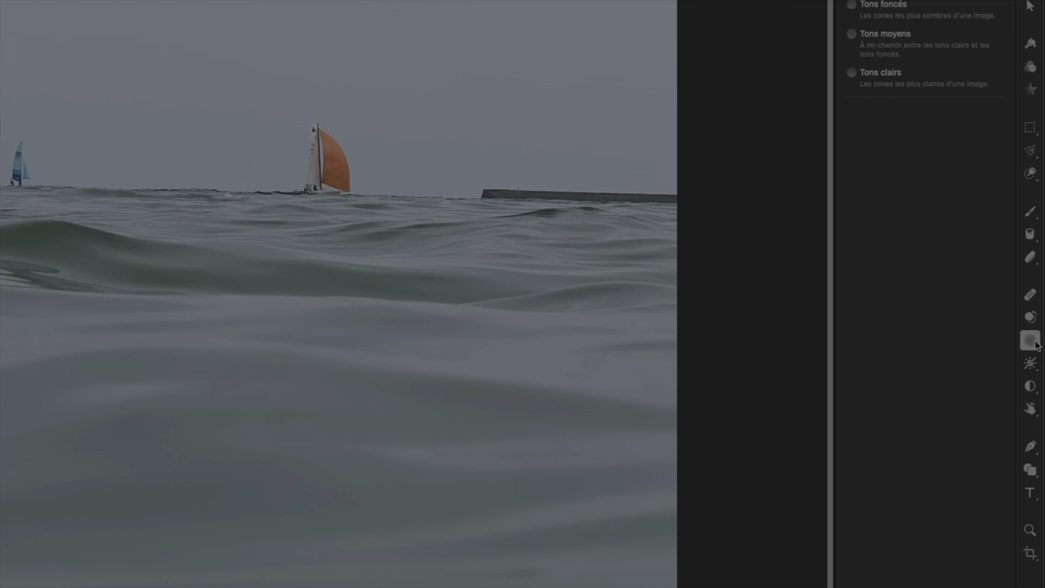
Step: Sharpen the orange sailboat and the water around it with the Sharpen tool, and compare the result with the original
{"action": "left_click", "coordinate": [1037, 340]}
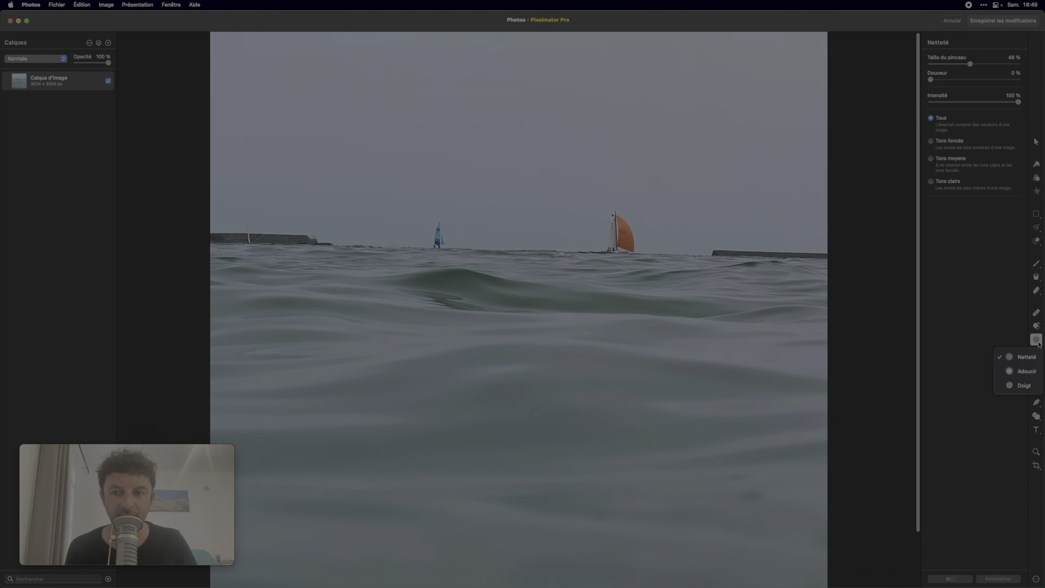
{"action": "left_click", "coordinate": [1039, 342]}
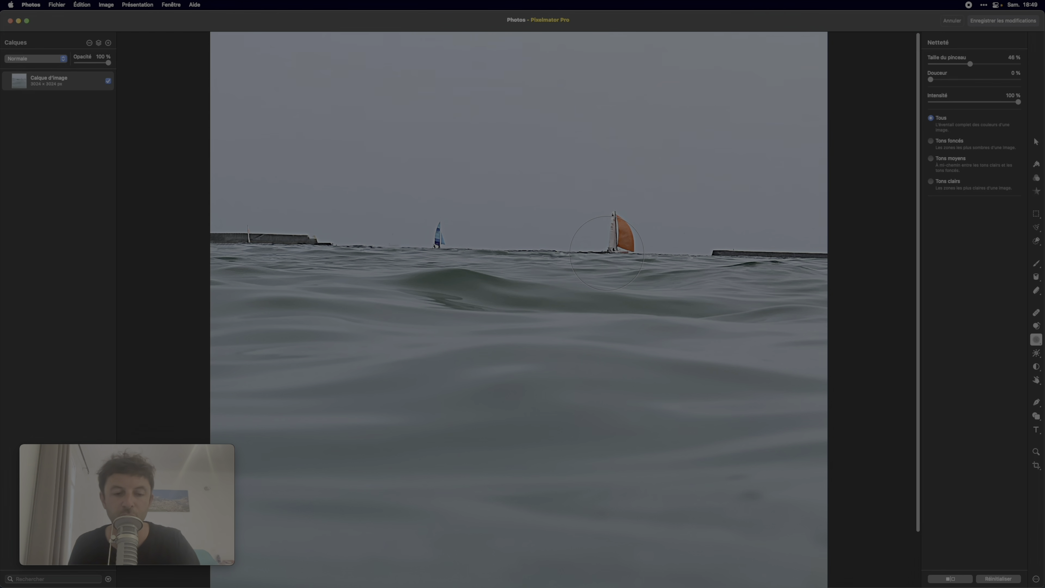
{"action": "key", "text": "super+z"}
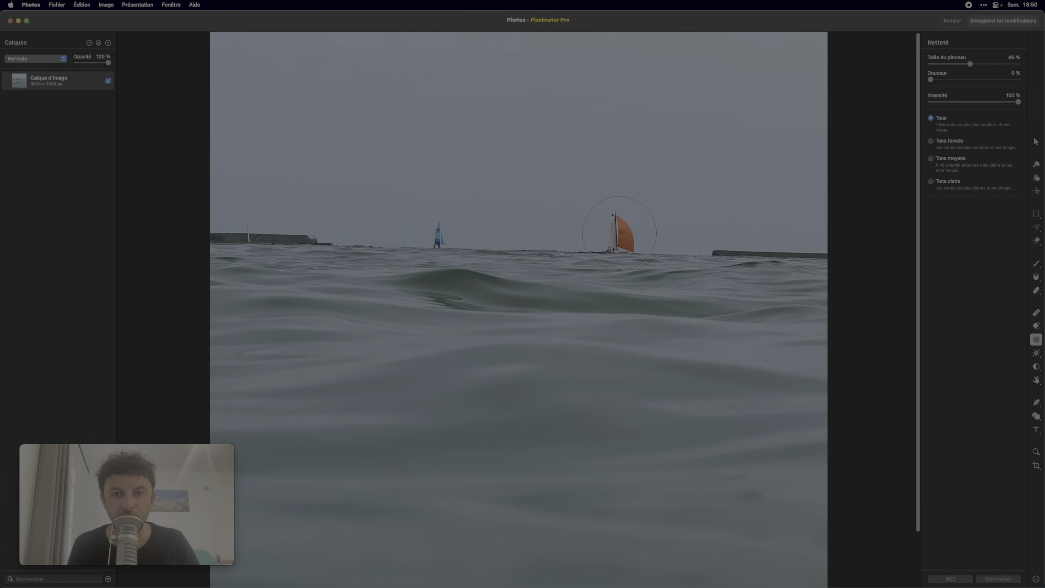
{"action": "left_click_drag", "start_coordinate": [620, 233], "coordinate": [649, 271]}
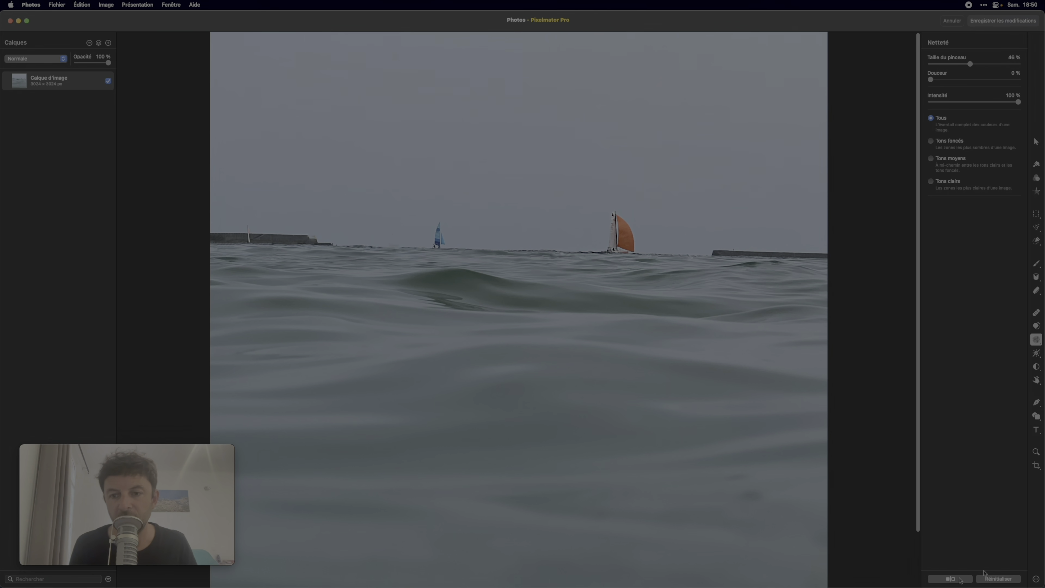
{"action": "left_click", "coordinate": [955, 581]}
{"action": "left_click", "coordinate": [956, 581]}
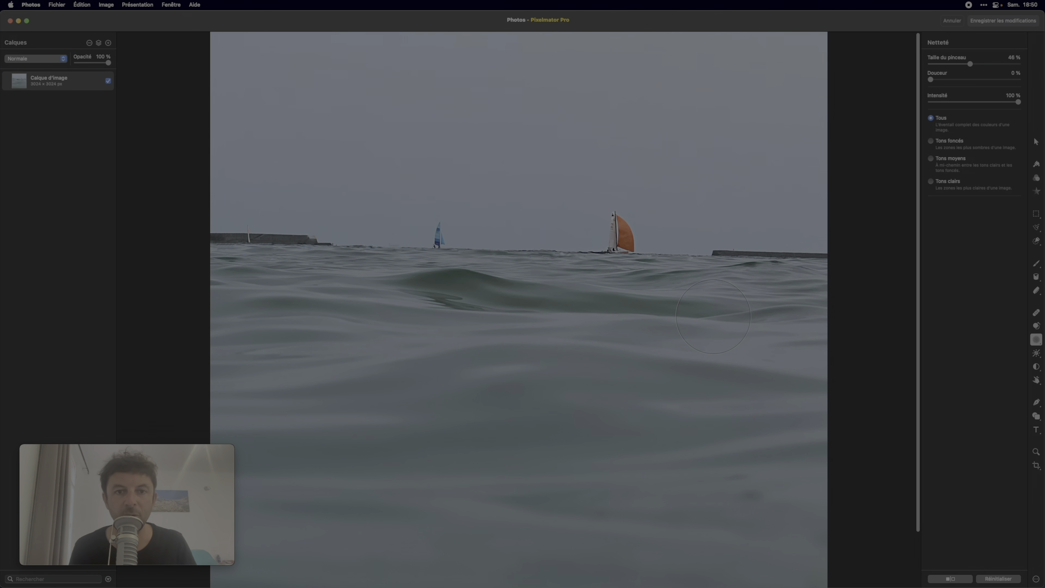
Step: Set the Repair brush size to 11% and remove the small blue sailboat from the horizon
{"action": "left_click", "coordinate": [1038, 314]}
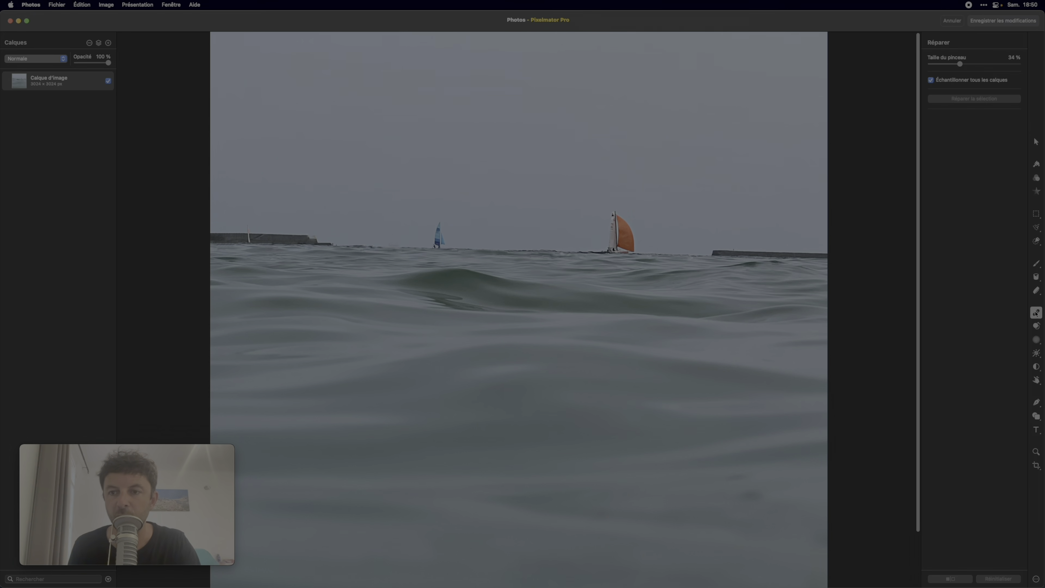
{"action": "left_click_drag", "start_coordinate": [960, 64], "coordinate": [939, 64]}
{"action": "left_click_drag", "start_coordinate": [439, 225], "coordinate": [437, 231]}
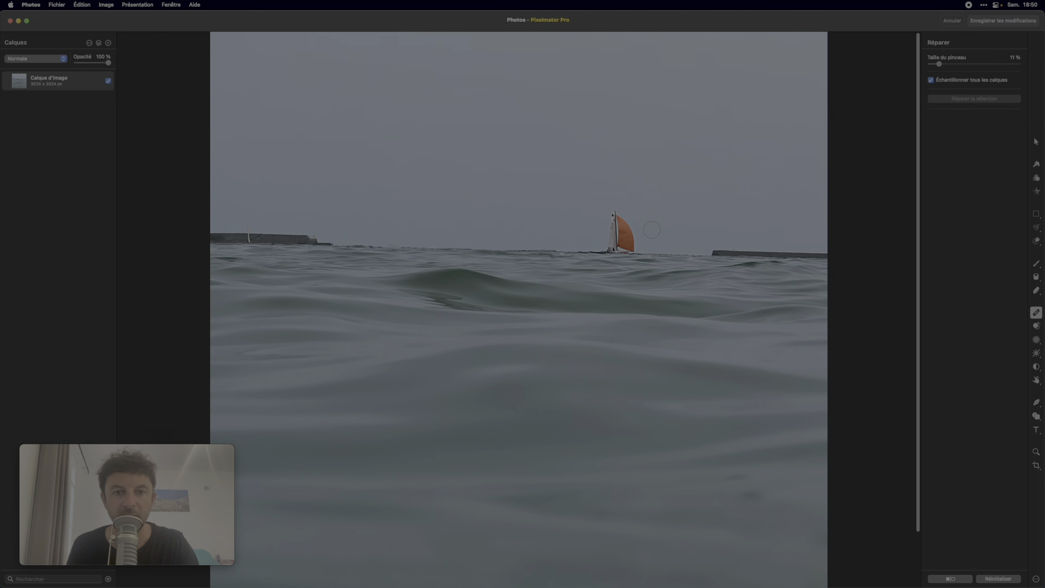
Step: Lighten the sky with the Lighten tool at 48% brush size, 88% softness and 31% intensity
{"action": "left_click", "coordinate": [1037, 354]}
{"action": "left_click", "coordinate": [1037, 354]}
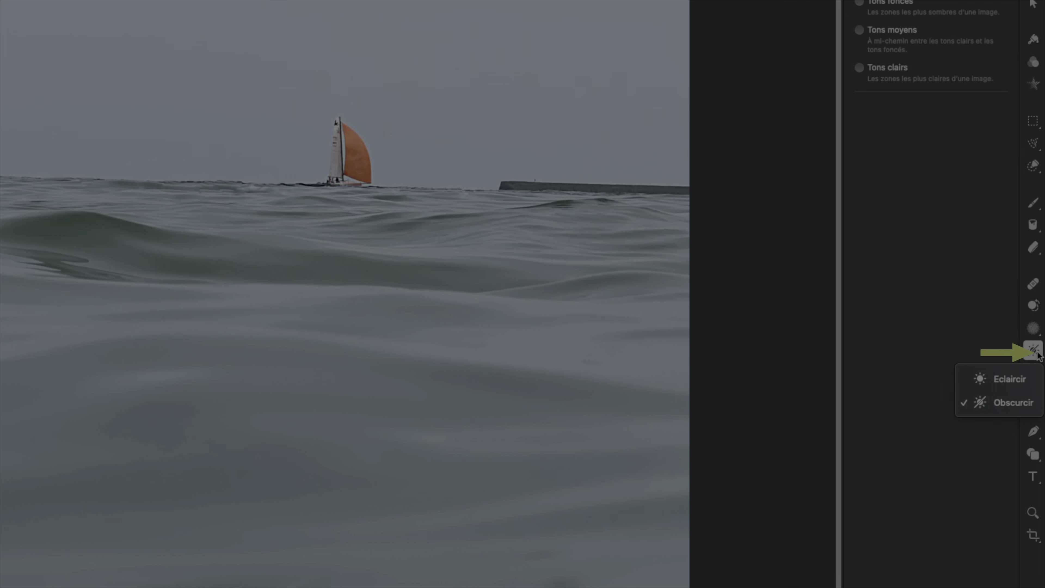
{"action": "left_click", "coordinate": [1027, 388]}
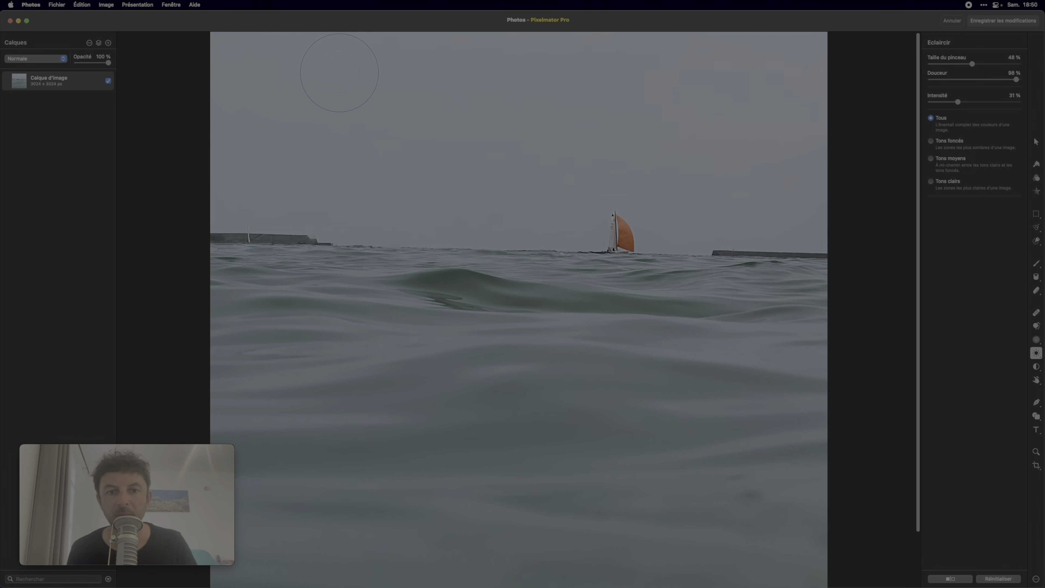
Step: Darken the water with the Darken tool at 70% brush size and 50% intensity, and compare the result with the original
{"action": "left_click", "coordinate": [1037, 353]}
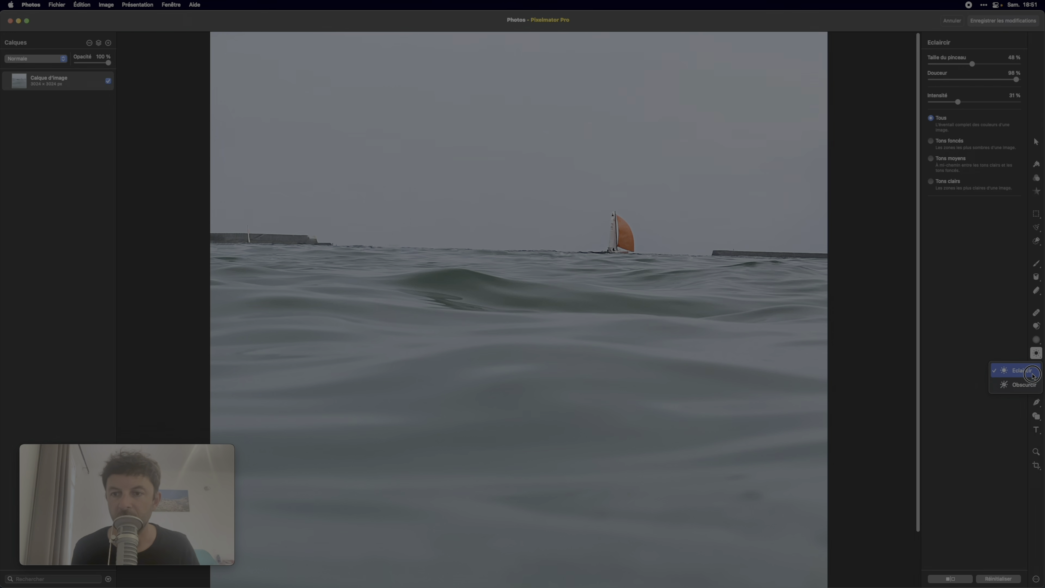
{"action": "left_click", "coordinate": [1000, 383]}
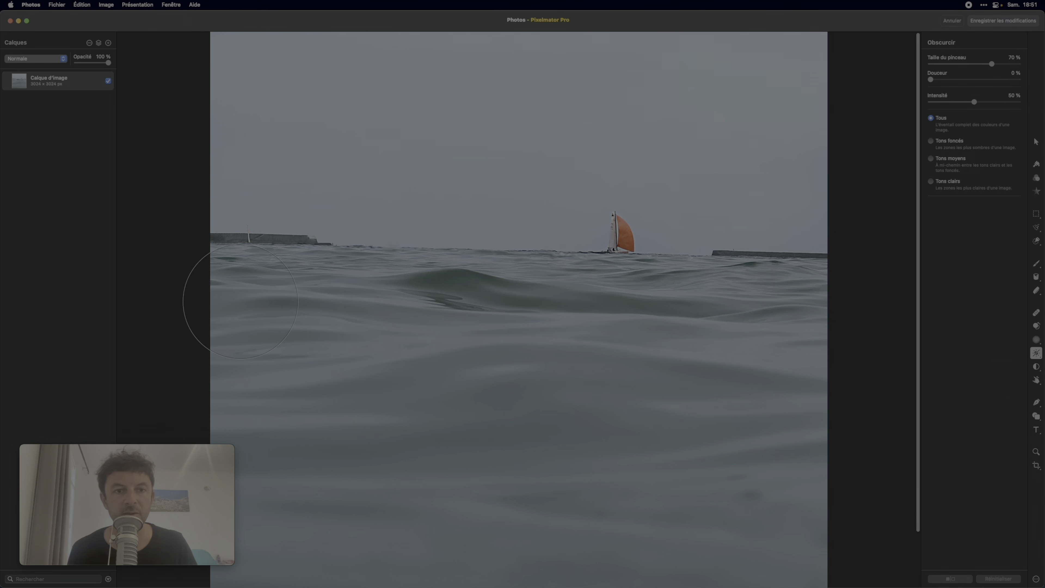
{"action": "mouse_move", "coordinate": [293, 304]}
{"action": "left_mouse_down"}
{"action": "mouse_move", "coordinate": [807, 317]}
{"action": "mouse_move", "coordinate": [807, 445]}
{"action": "mouse_move", "coordinate": [787, 547]}
{"action": "mouse_move", "coordinate": [247, 540]}
{"action": "mouse_move", "coordinate": [183, 457]}
{"action": "mouse_move", "coordinate": [216, 405]}
{"action": "mouse_move", "coordinate": [754, 407]}
{"action": "mouse_move", "coordinate": [724, 466]}
{"action": "mouse_move", "coordinate": [260, 468]}
{"action": "left_mouse_up"}
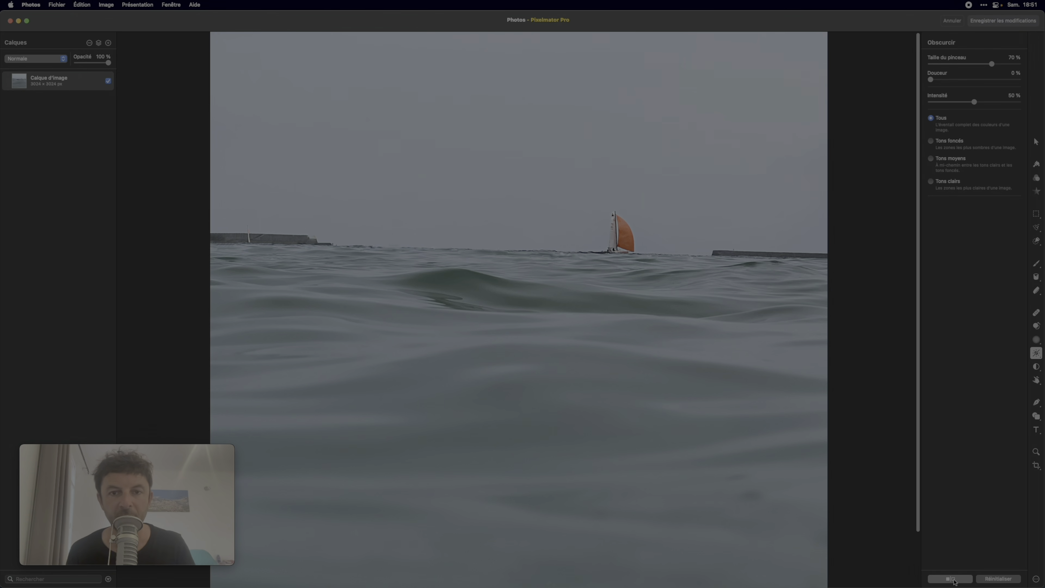
{"action": "left_click", "coordinate": [878, 579]}
{"action": "left_click", "coordinate": [955, 580]}
{"action": "left_click", "coordinate": [955, 580]}
{"action": "left_click", "coordinate": [1037, 353]}
{"action": "left_click", "coordinate": [1031, 371]}
Step: Boost the orange sail's colour with the Saturate tool, and desaturate the water with a 65% Desaturate brush at 50% intensity
{"action": "left_click", "coordinate": [1038, 368]}
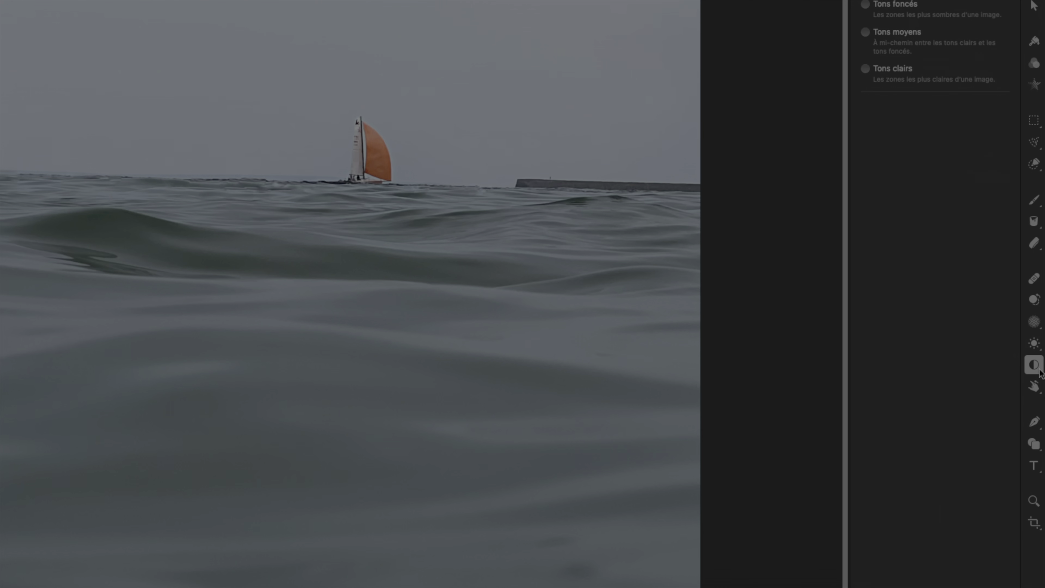
{"action": "left_click", "coordinate": [1038, 368]}
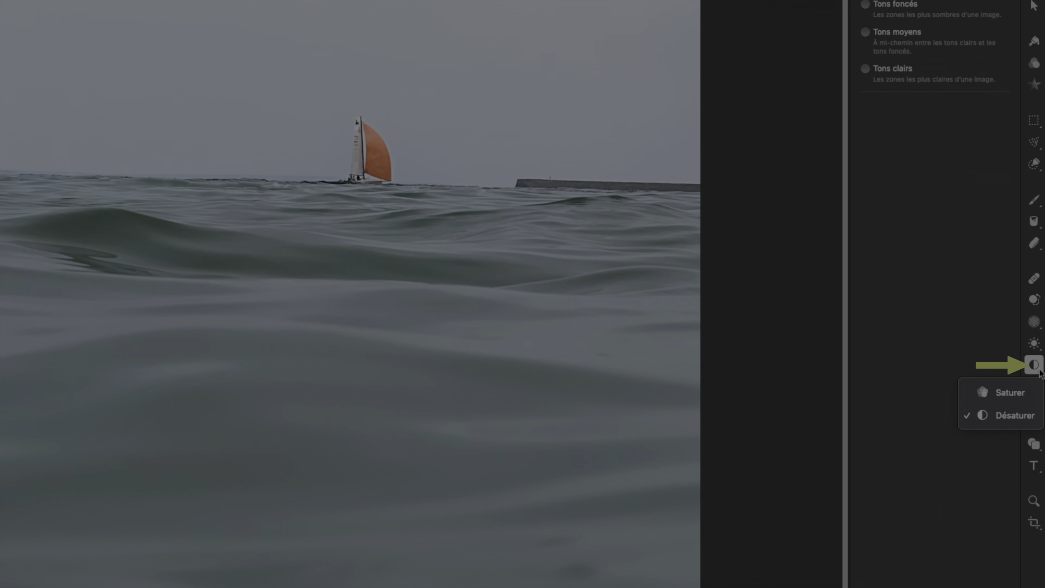
{"action": "left_click", "coordinate": [1033, 391]}
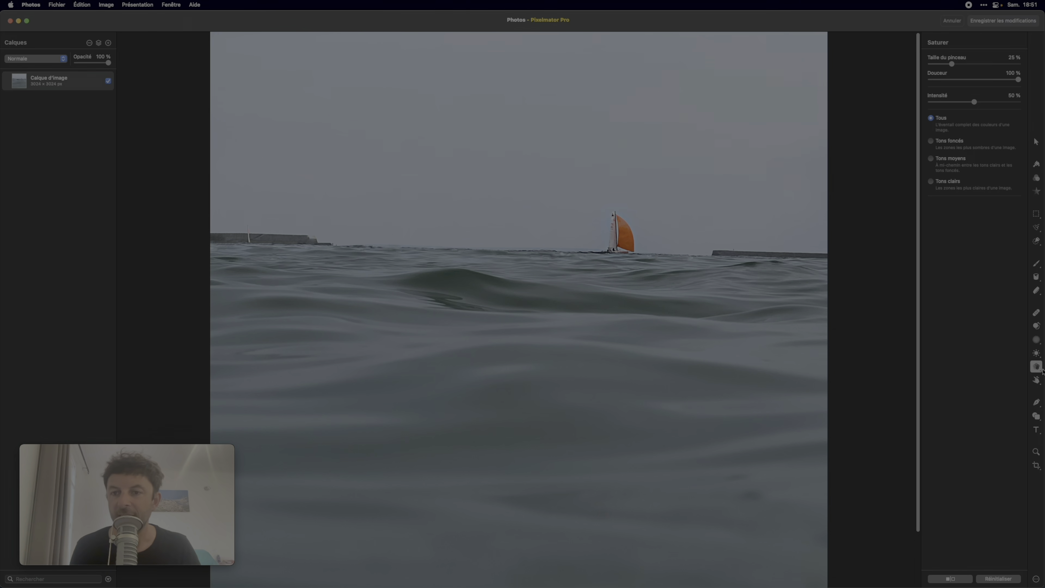
{"action": "left_click", "coordinate": [1039, 371]}
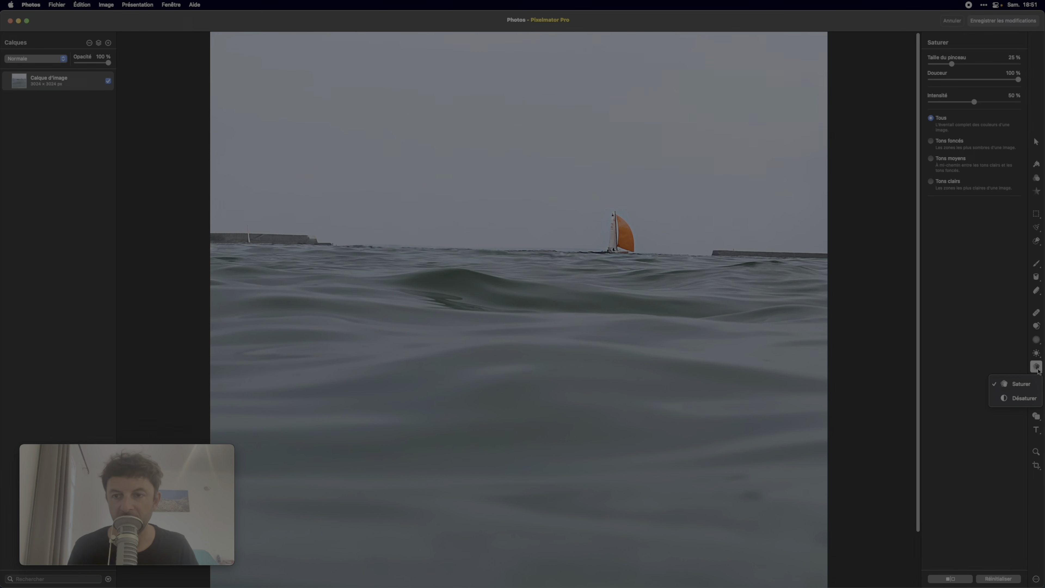
{"action": "left_click", "coordinate": [1024, 398]}
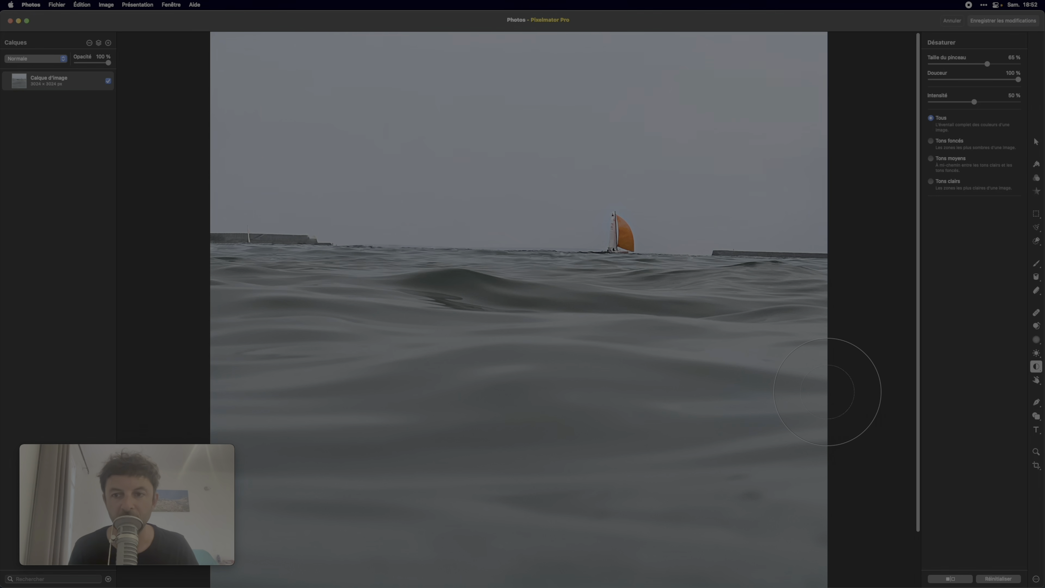
Step: Reshape the waves below the horizon with the Warp tool at 25% brush size and 50% intensity
{"action": "left_click", "coordinate": [1037, 382]}
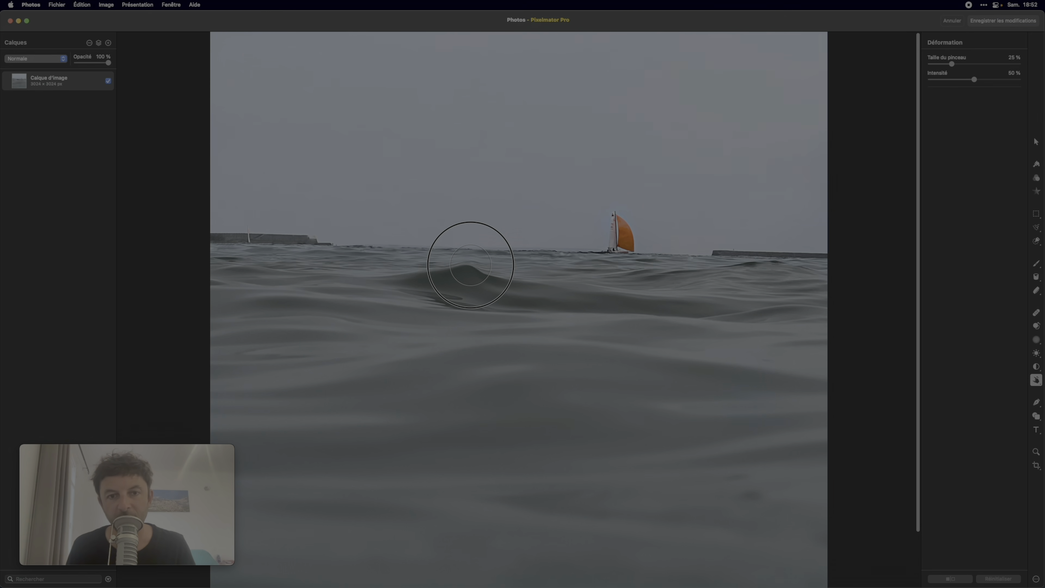
{"action": "mouse_move", "coordinate": [479, 273]}
{"action": "left_mouse_down"}
{"action": "mouse_move", "coordinate": [554, 278]}
{"action": "mouse_move", "coordinate": [607, 298]}
{"action": "mouse_move", "coordinate": [666, 290]}
{"action": "left_mouse_up"}
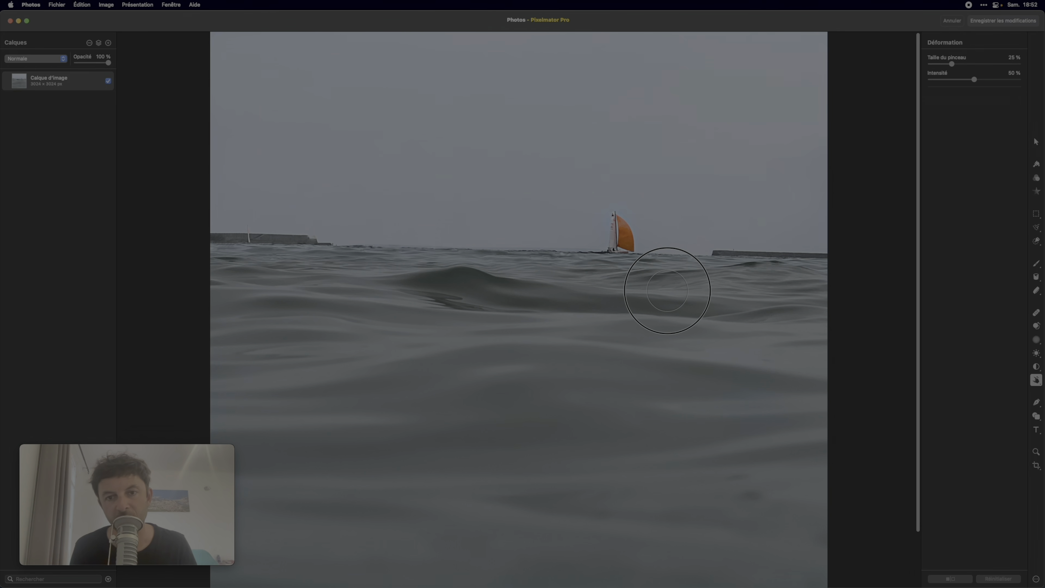
{"action": "mouse_move", "coordinate": [286, 287]}
{"action": "left_mouse_down"}
{"action": "mouse_move", "coordinate": [246, 262]}
{"action": "mouse_move", "coordinate": [186, 277]}
{"action": "left_mouse_up"}
Step: Stretch the tip of the jetty on the photo's left side further out along the horizon with the Warp tool
{"action": "scroll", "coordinate": [573, 296], "scroll_direction": "up", "scroll_amount": 5}
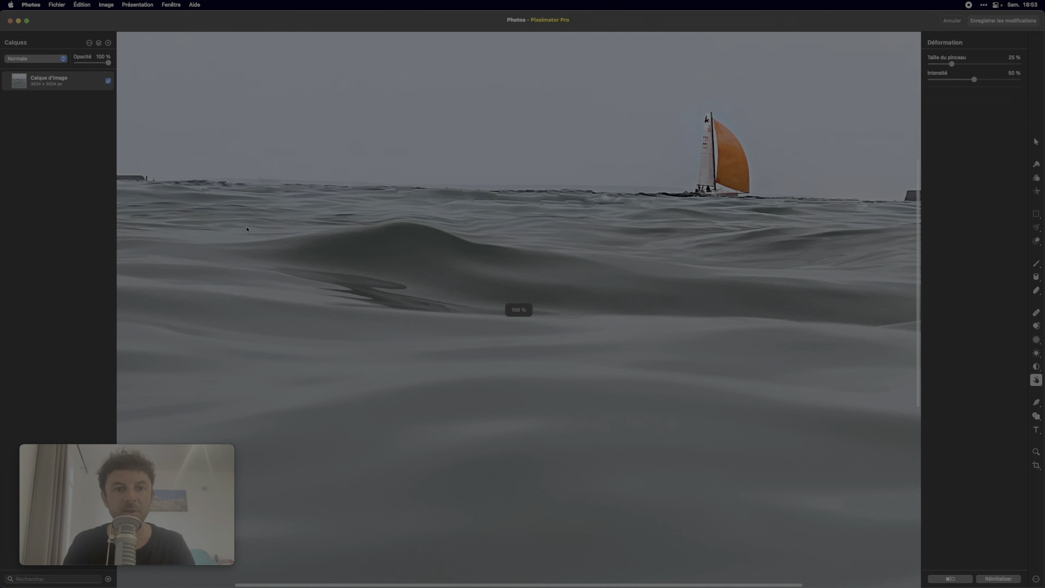
{"action": "scroll", "coordinate": [252, 228], "scroll_direction": "left", "scroll_amount": 10}
{"action": "scroll", "coordinate": [252, 228], "scroll_direction": "left", "scroll_amount": 3}
{"action": "mouse_move", "coordinate": [611, 186]}
{"action": "left_mouse_down"}
{"action": "mouse_move", "coordinate": [616, 171]}
{"action": "mouse_move", "coordinate": [672, 179]}
{"action": "left_mouse_up"}
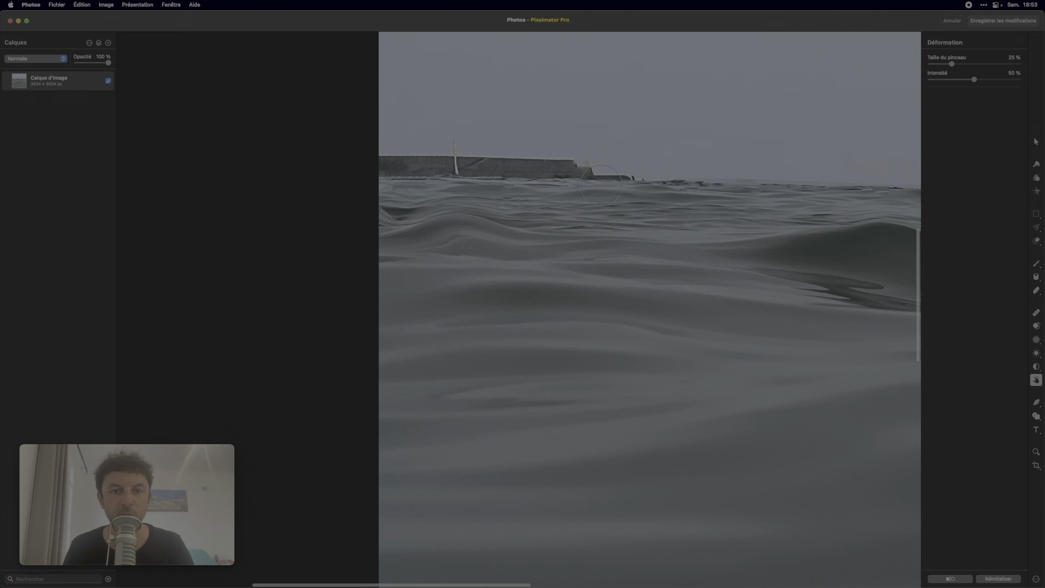
{"action": "key", "text": "super+minus"}
{"action": "key", "text": "super+minus"}
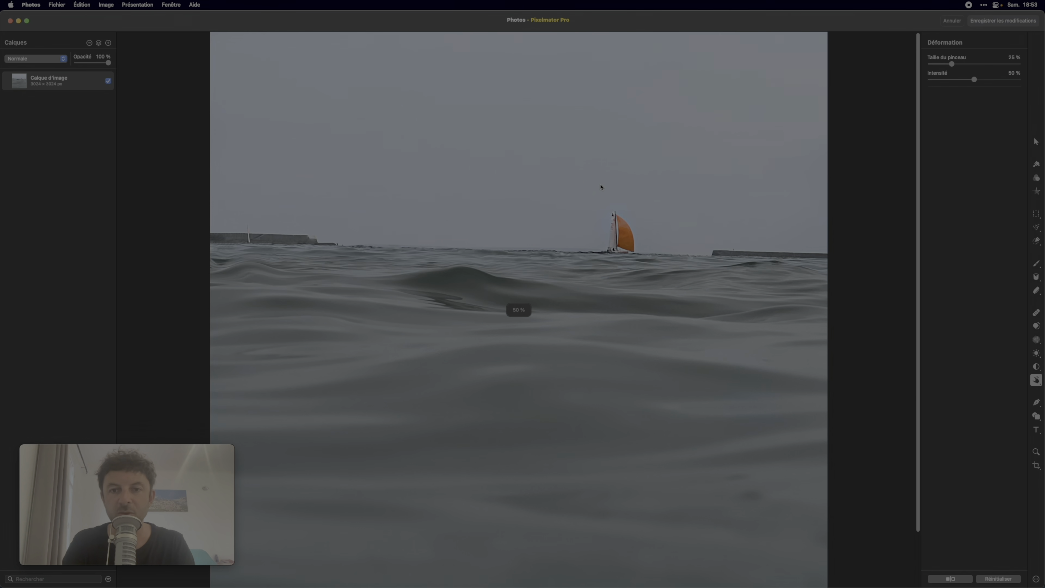